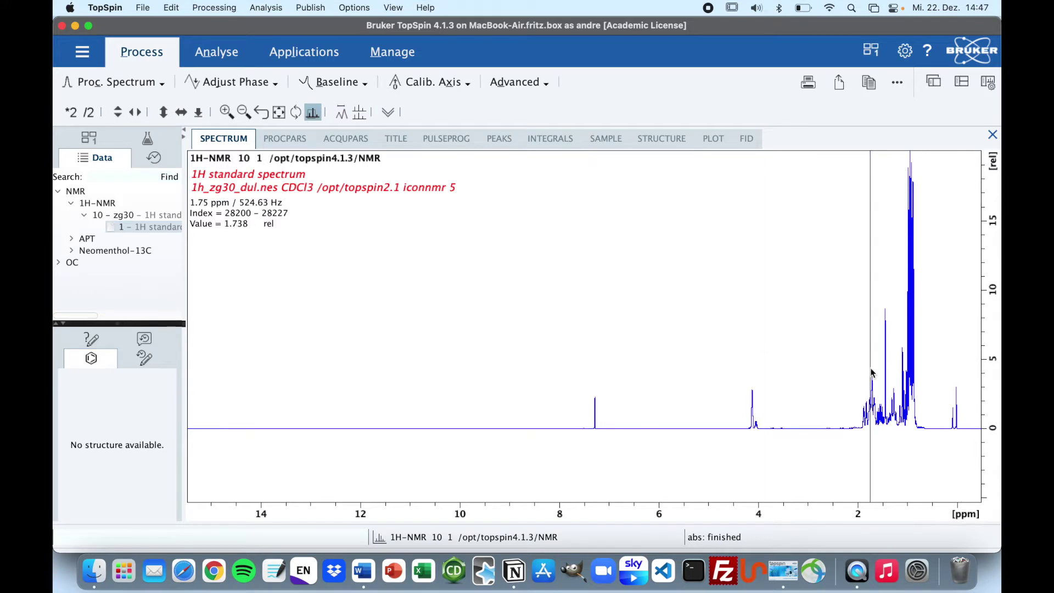
- Scroll to adjust the vertical scale of the 1H standard spectrum
{"action": "scroll", "coordinate": [870, 372], "scroll_direction": "up", "scroll_amount": 2}
{"action": "scroll", "coordinate": [870, 372], "scroll_direction": "down", "scroll_amount": 3}
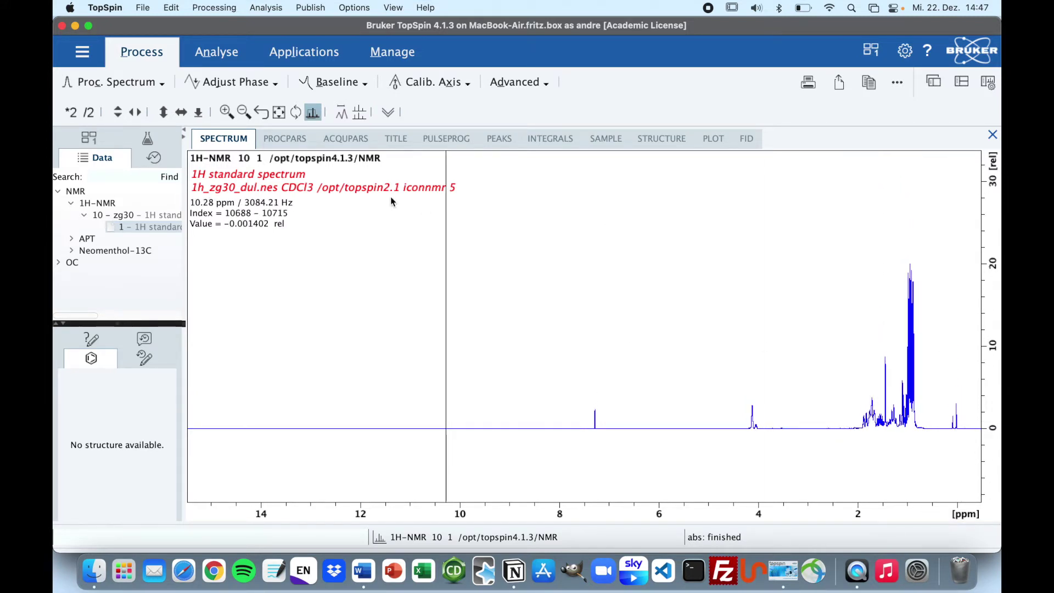
- Pick the peaks near 7.3, 4.1 and 0.9 ppm by boxing each region in Pick Peaks
{"action": "left_click", "coordinate": [209, 55]}
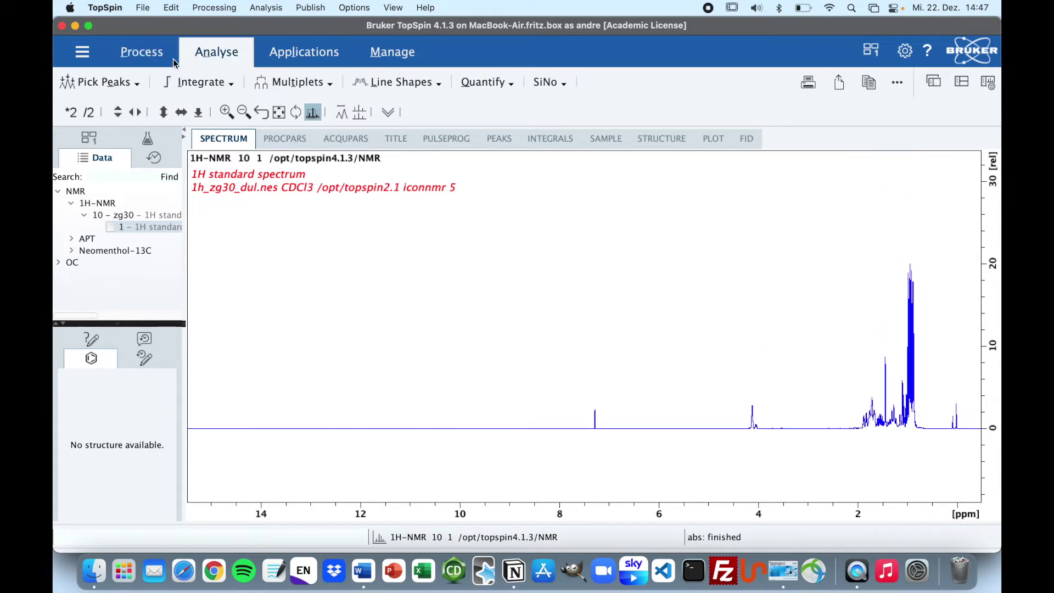
{"action": "left_click", "coordinate": [117, 87]}
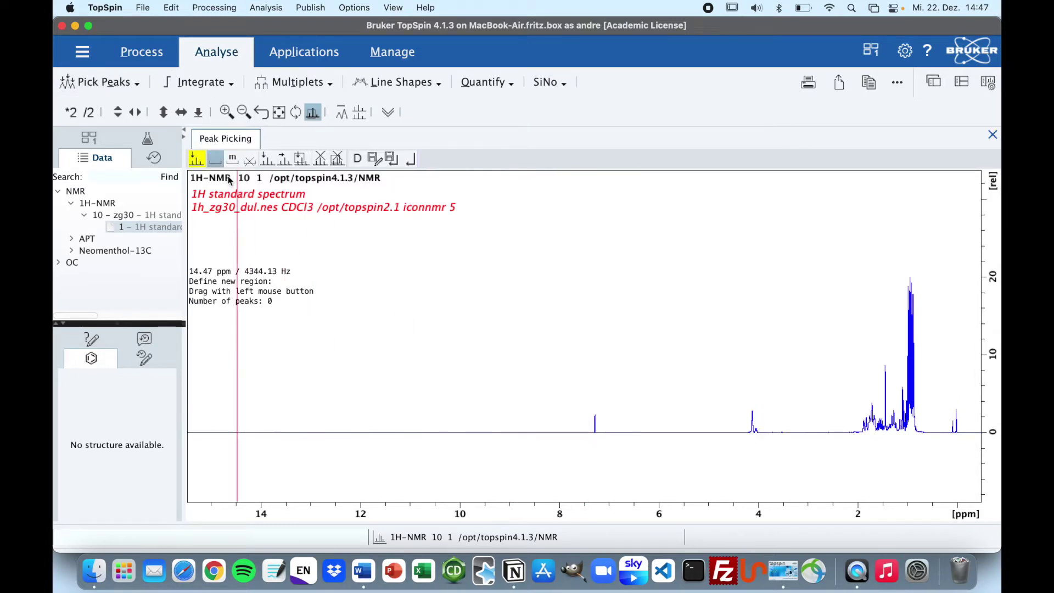
{"action": "left_click_drag", "start_coordinate": [588, 407], "coordinate": [608, 423]}
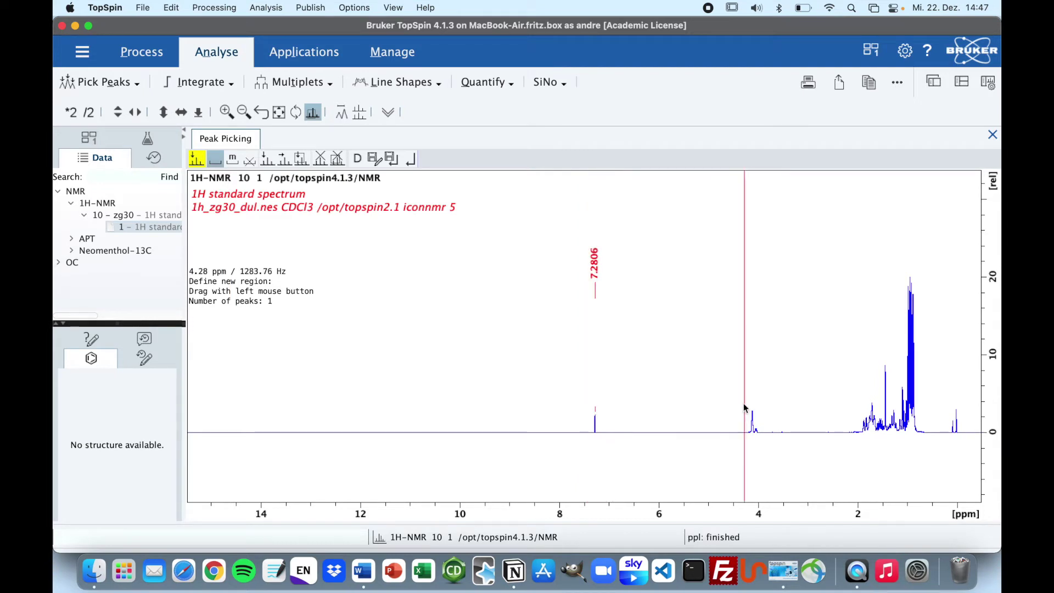
{"action": "left_click_drag", "start_coordinate": [741, 404], "coordinate": [766, 420]}
{"action": "left_click_drag", "start_coordinate": [907, 272], "coordinate": [936, 308]}
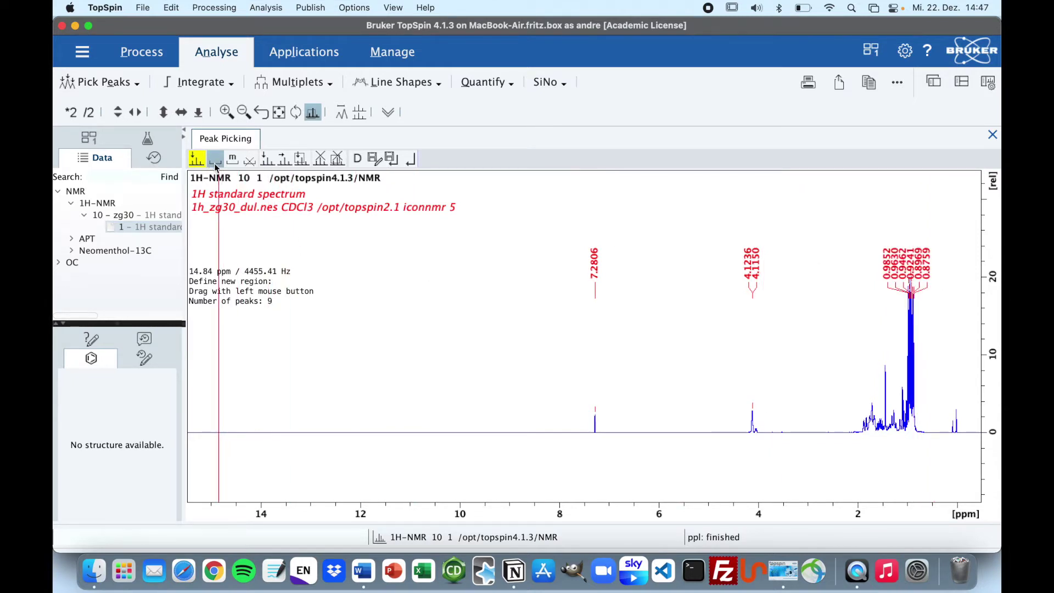
- Zoom to 2.0–0.4 ppm and pick all peaks from about 1.9 to 0.7 ppm
{"action": "left_click", "coordinate": [216, 164]}
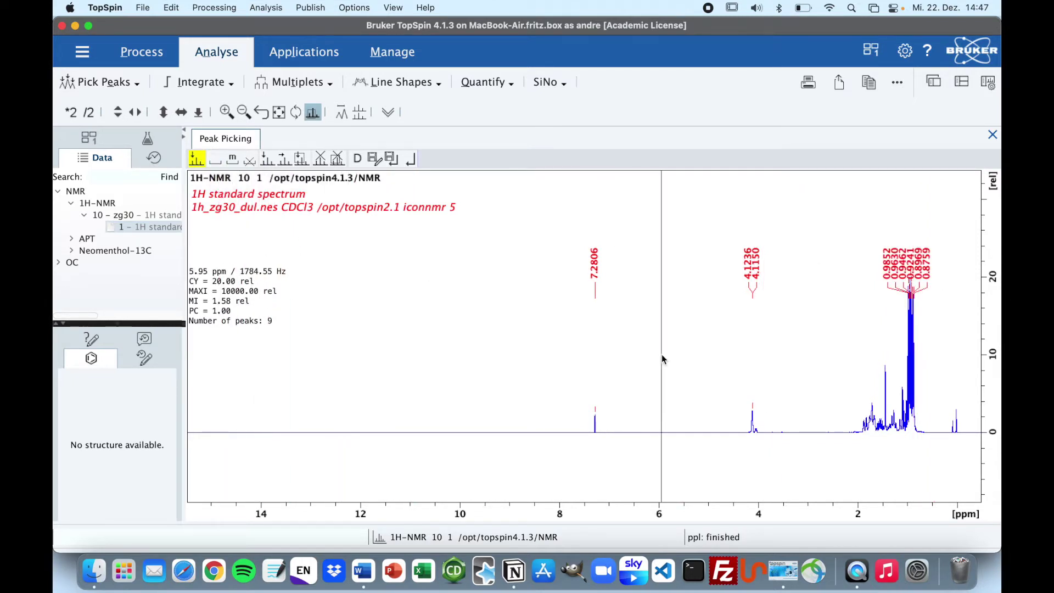
{"action": "left_click_drag", "start_coordinate": [852, 412], "coordinate": [949, 409]}
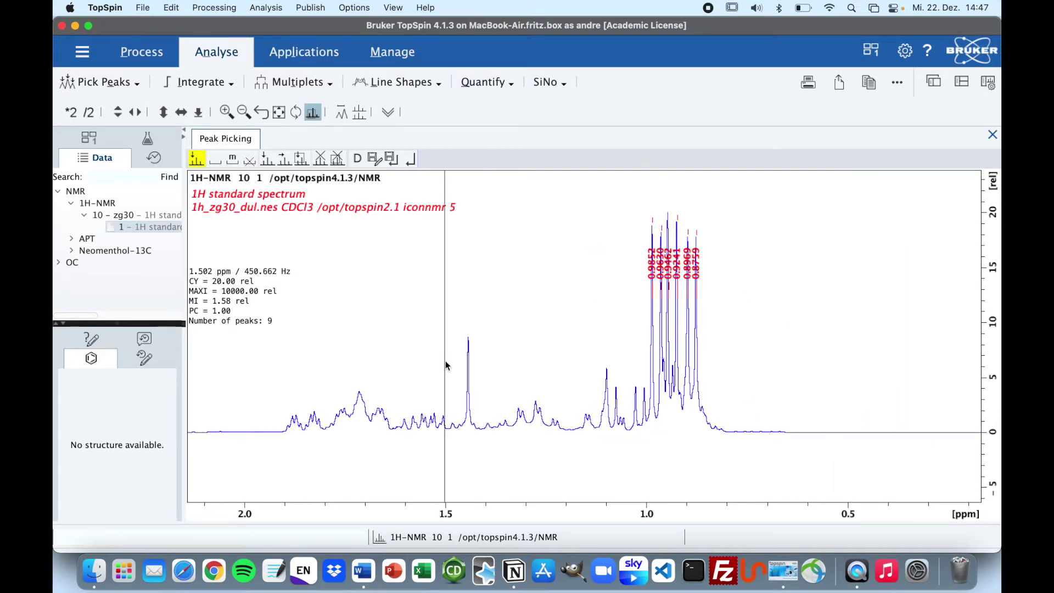
{"action": "left_click", "coordinate": [215, 158]}
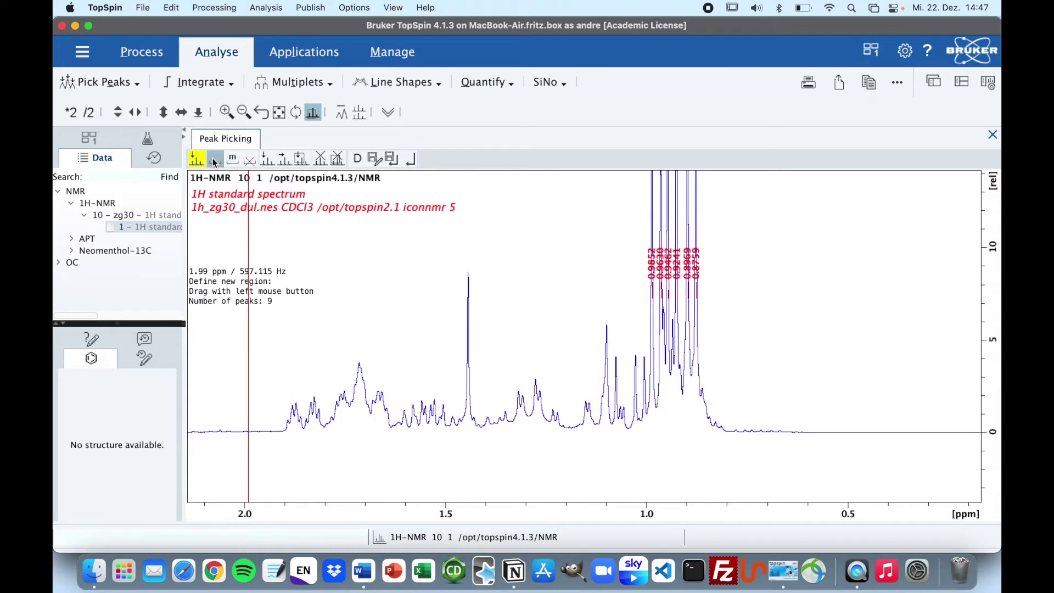
{"action": "left_click_drag", "start_coordinate": [317, 352], "coordinate": [480, 416]}
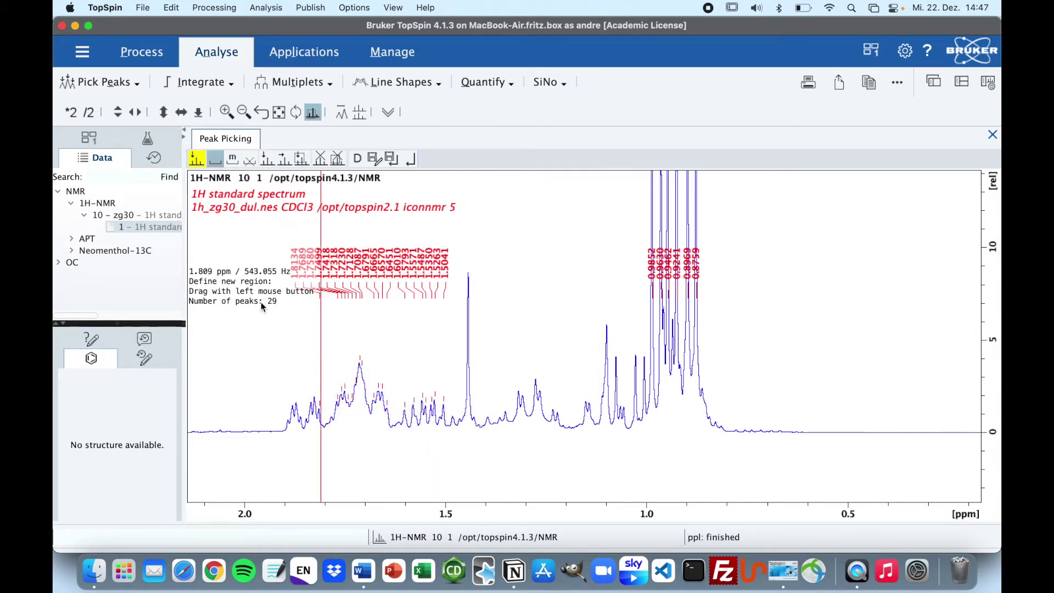
{"action": "left_click_drag", "start_coordinate": [282, 292], "coordinate": [768, 437]}
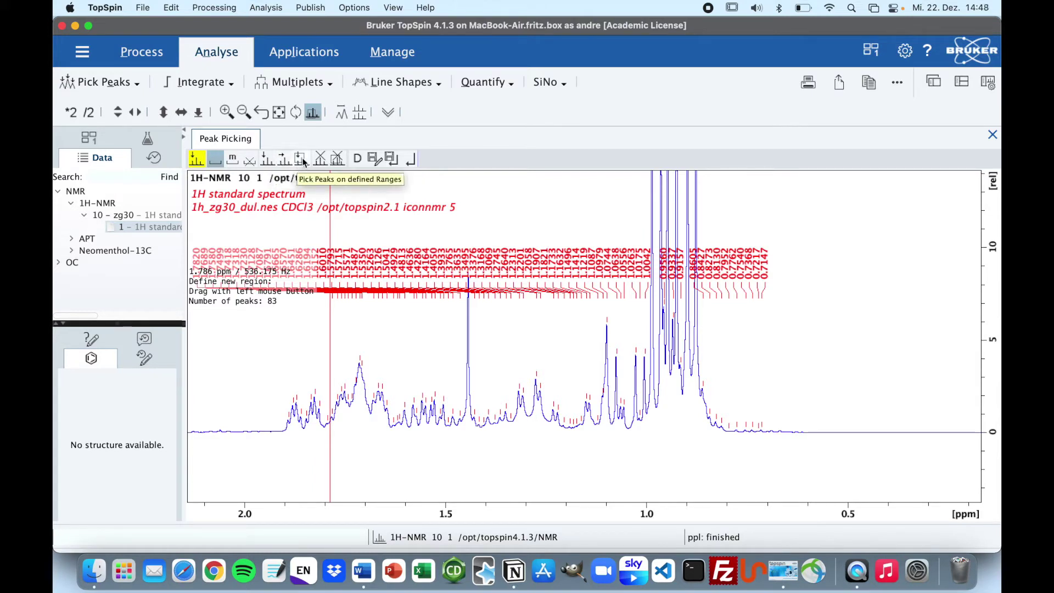
- Delete the peaks within 1.9–0.7 ppm and re-pick only those near 1.8 ppm
{"action": "left_click", "coordinate": [336, 159]}
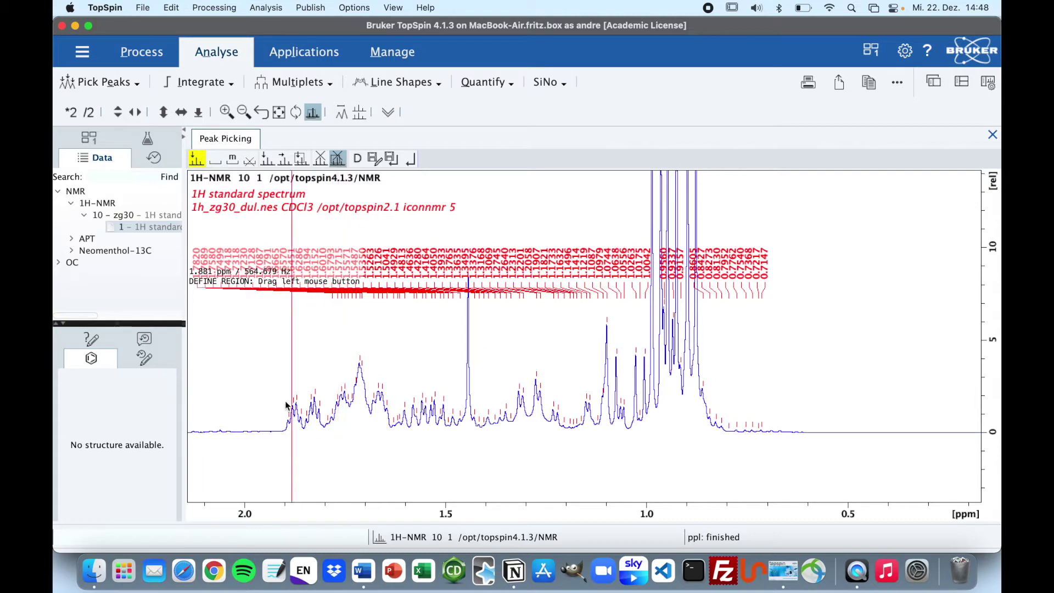
{"action": "left_click_drag", "start_coordinate": [356, 419], "coordinate": [786, 443]}
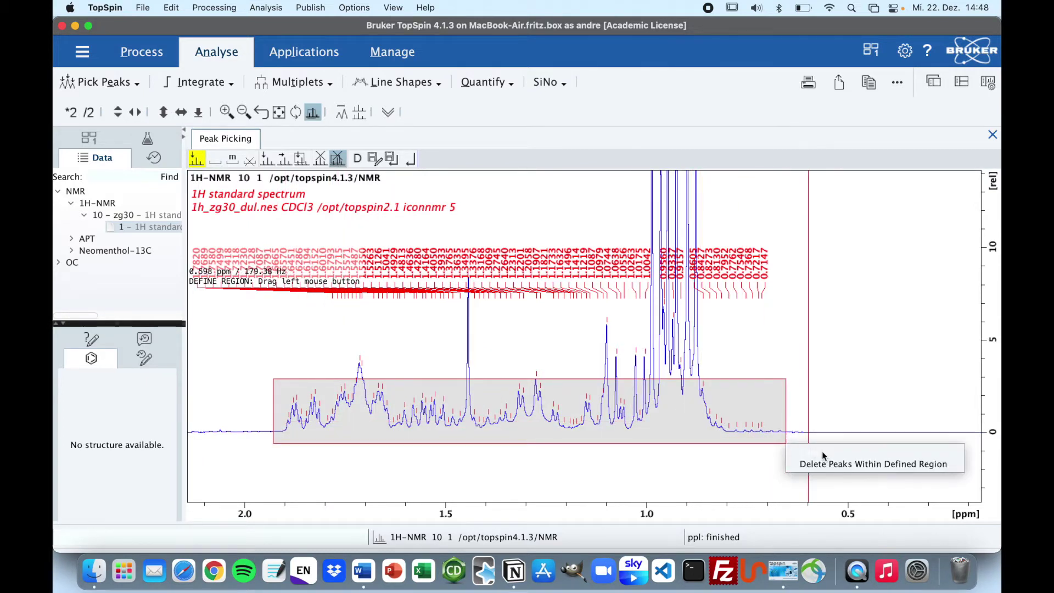
{"action": "left_click", "coordinate": [823, 465]}
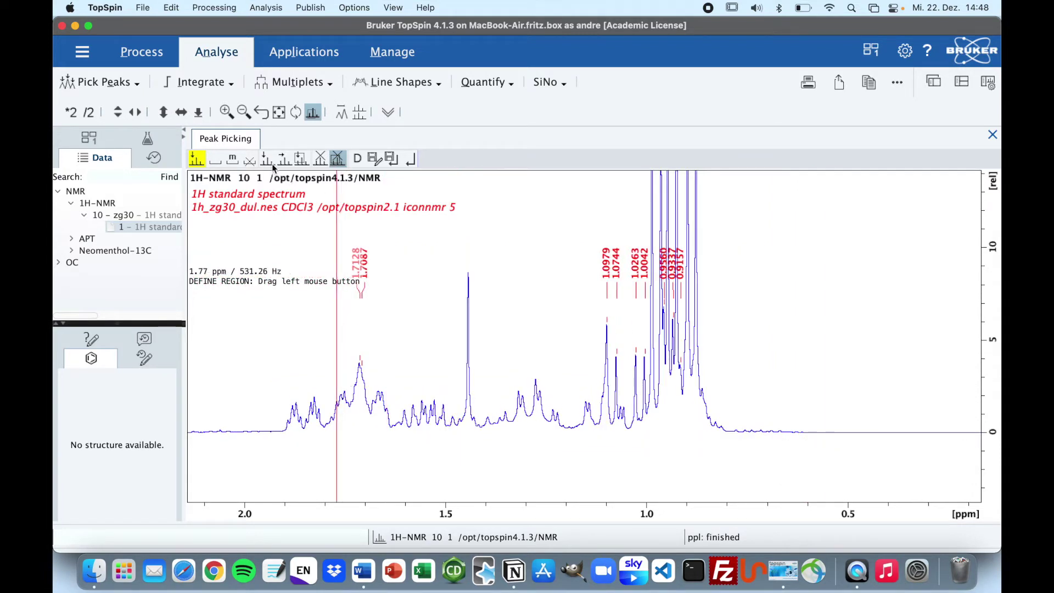
{"action": "left_click", "coordinate": [216, 159]}
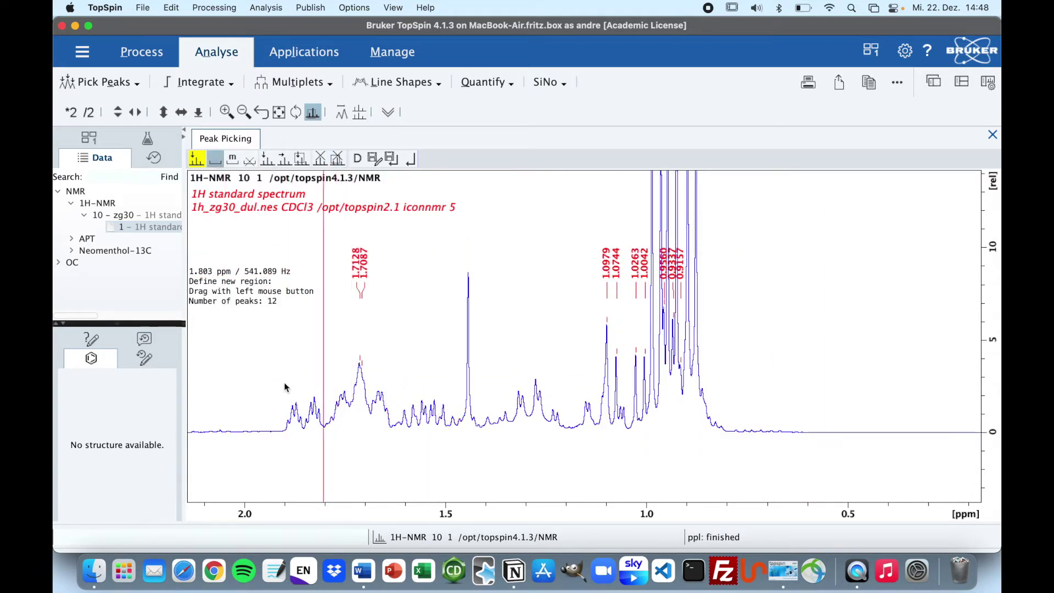
{"action": "left_click_drag", "start_coordinate": [283, 391], "coordinate": [541, 411]}
- Pick the TMS peak at 0.0149 ppm and save the peak list
{"action": "left_click", "coordinate": [216, 159]}
{"action": "key", "text": "ctrl+BackSpace"}
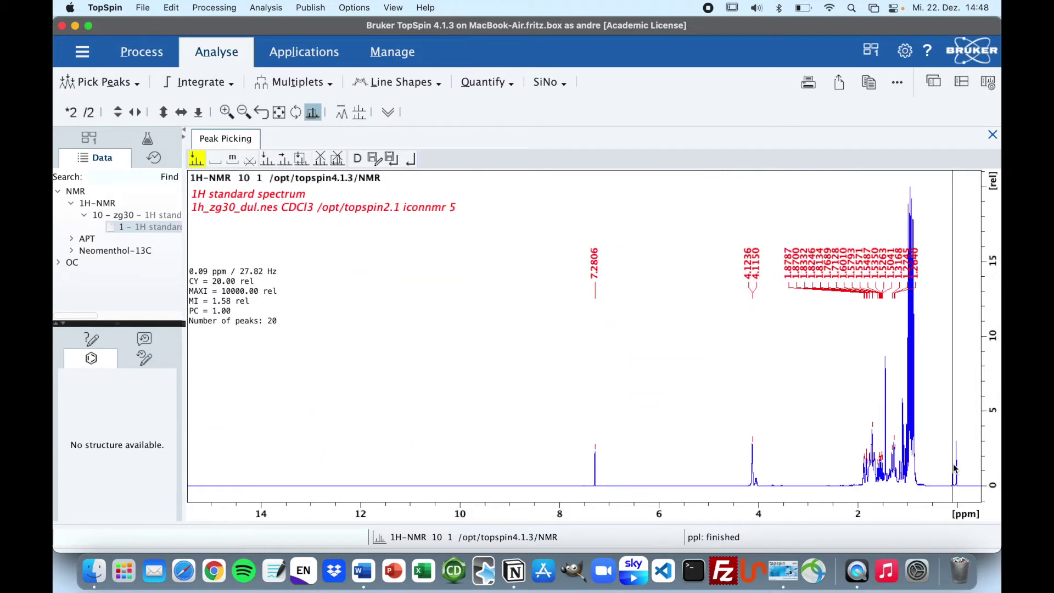
{"action": "left_click_drag", "start_coordinate": [948, 463], "coordinate": [966, 472]}
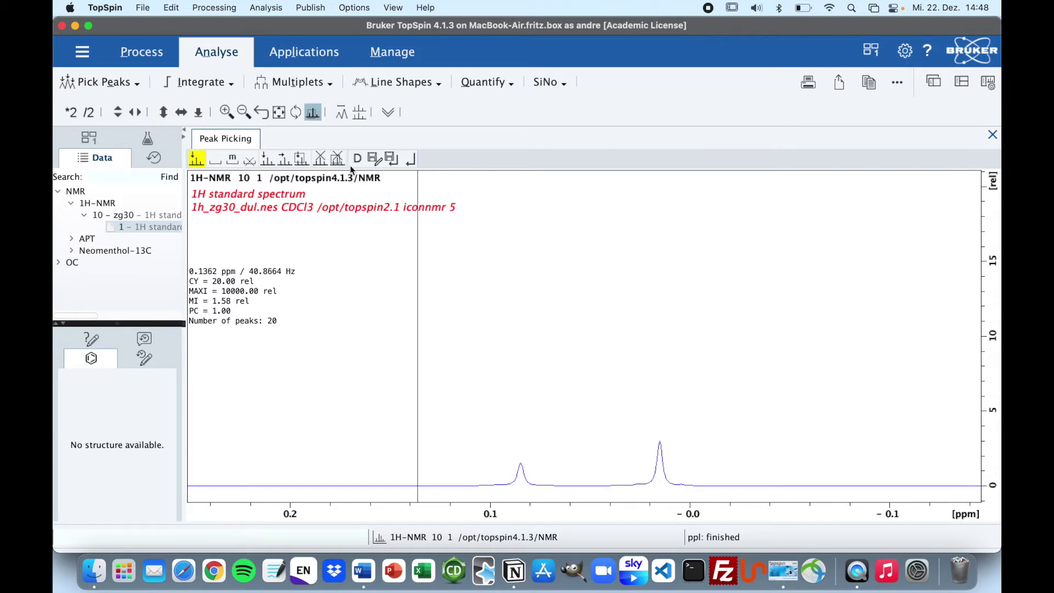
{"action": "left_click", "coordinate": [214, 160]}
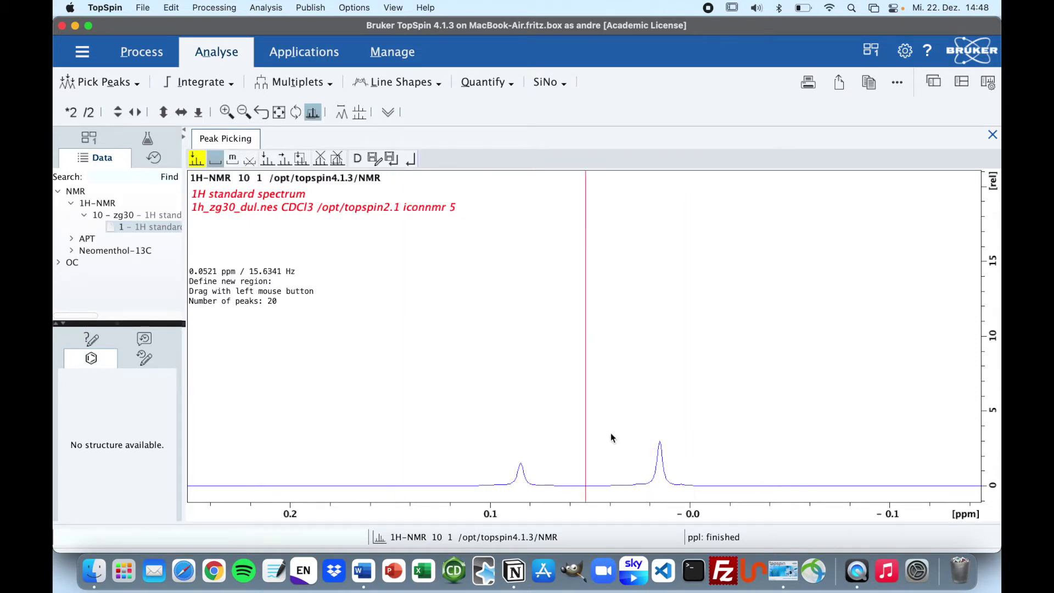
{"action": "left_click_drag", "start_coordinate": [648, 431], "coordinate": [678, 461]}
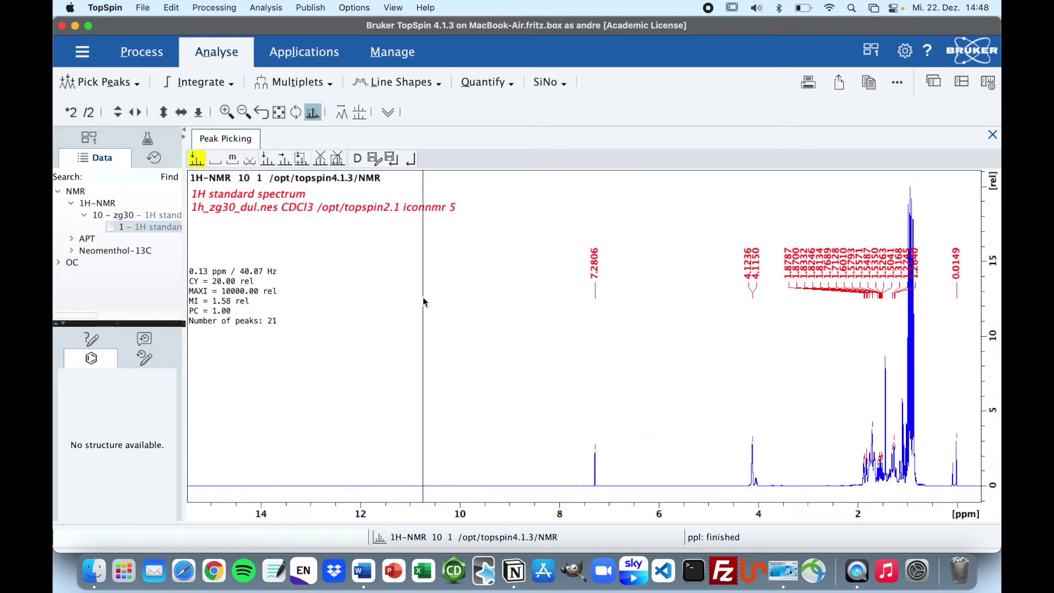
{"action": "left_click", "coordinate": [392, 159]}
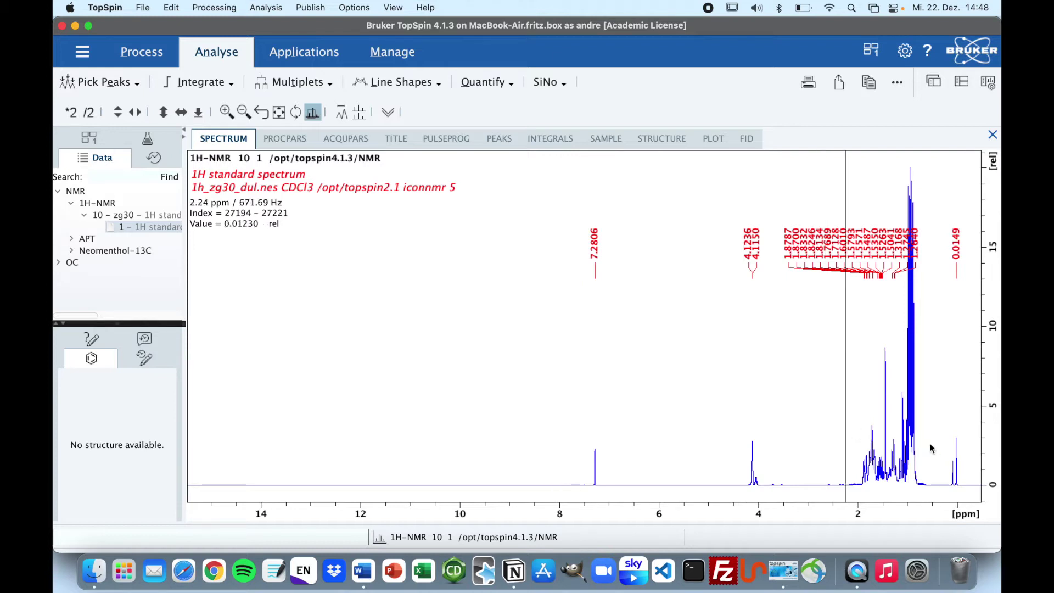
- Zoom in closely on the TMS peak near 0 ppm
{"action": "left_click", "coordinate": [959, 472]}
{"action": "left_click_drag", "start_coordinate": [959, 472], "coordinate": [944, 470]}
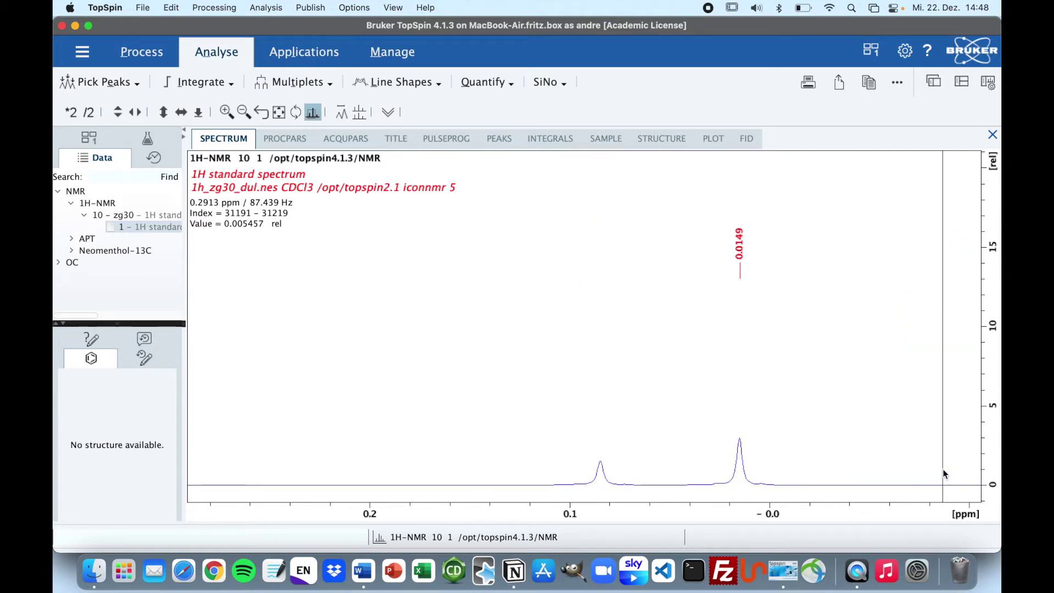
{"action": "left_click", "coordinate": [718, 477]}
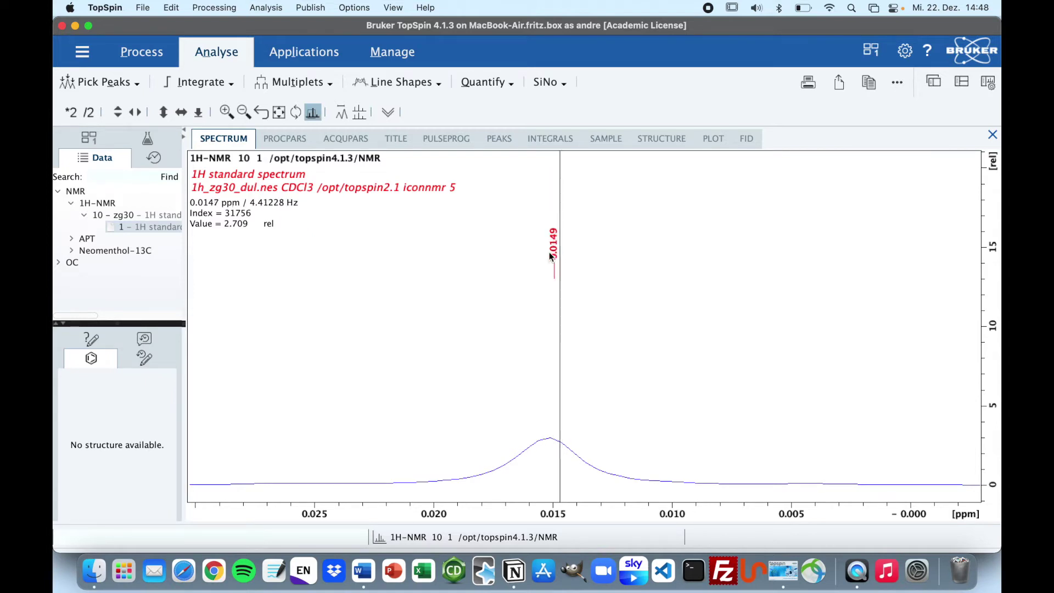
- Calibrate the ppm axis with the TMS peak at 0 ppm, then show the full spectrum
{"action": "left_click", "coordinate": [143, 59]}
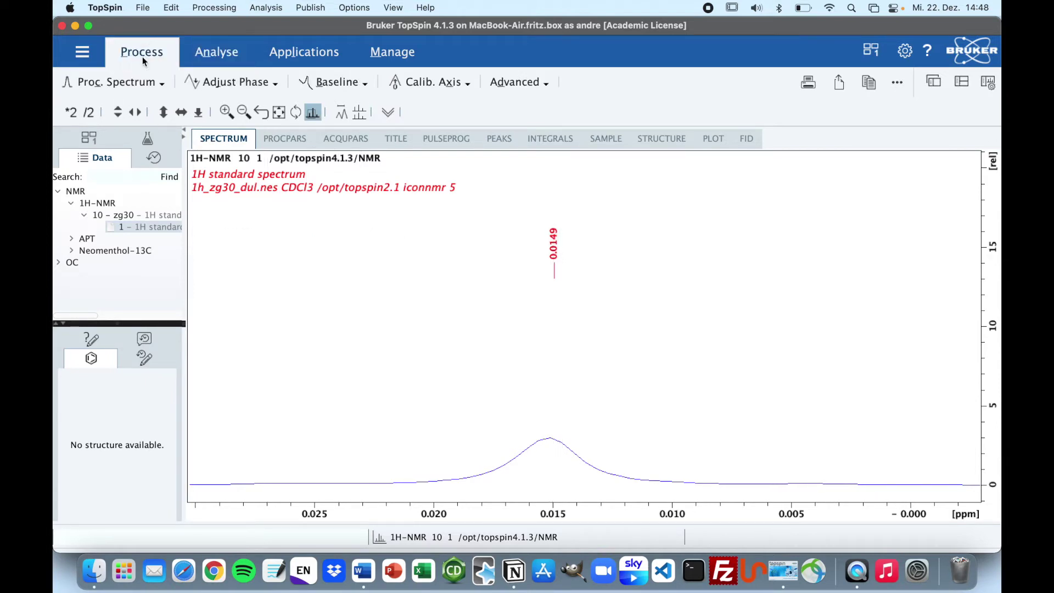
{"action": "left_click", "coordinate": [417, 83]}
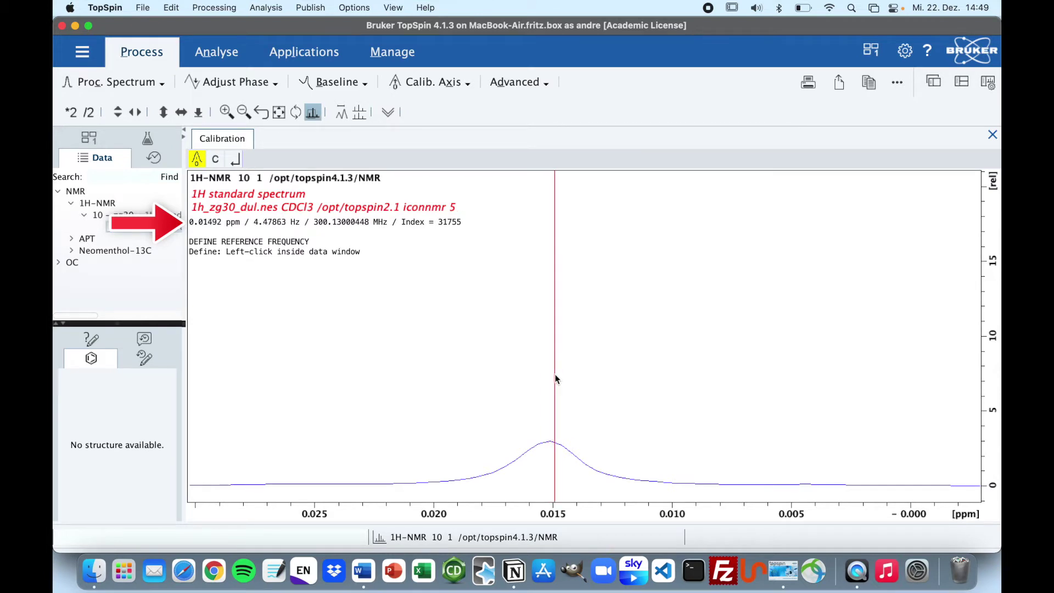
{"action": "left_click", "coordinate": [554, 403]}
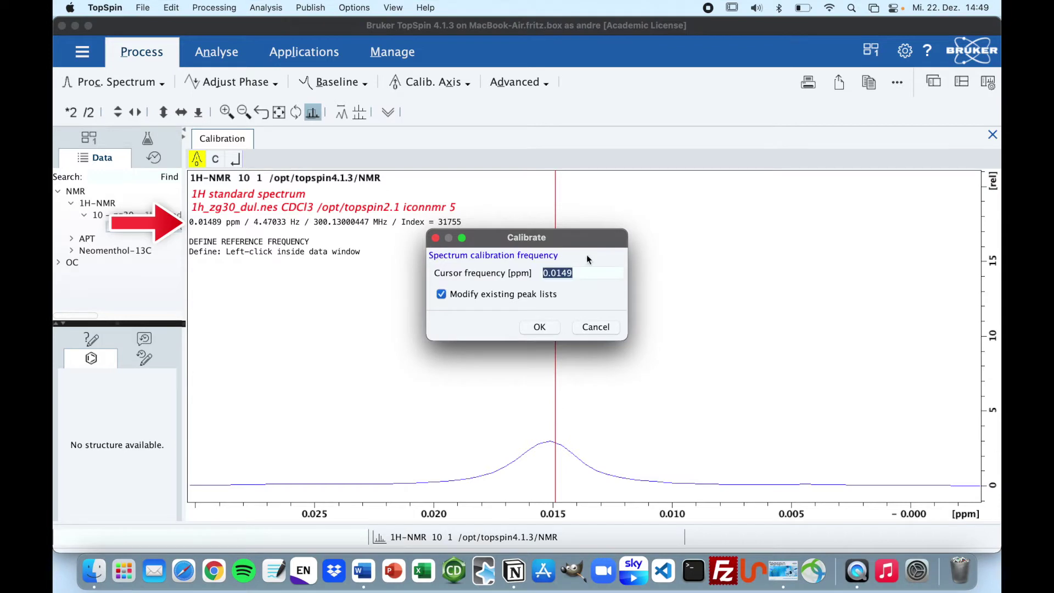
{"action": "left_click", "coordinate": [546, 328]}
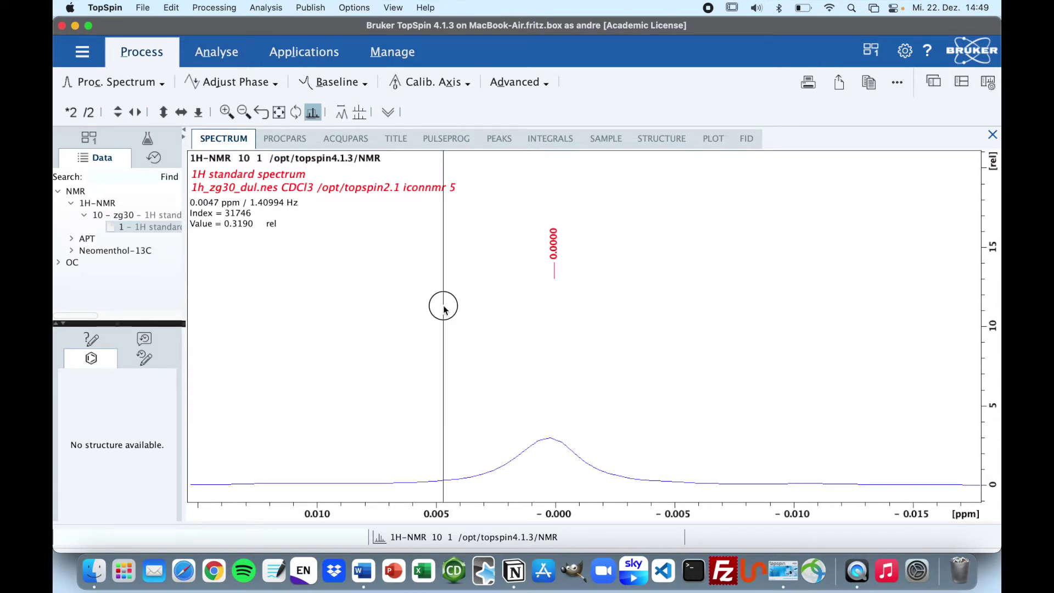
{"action": "left_click", "coordinate": [437, 306]}
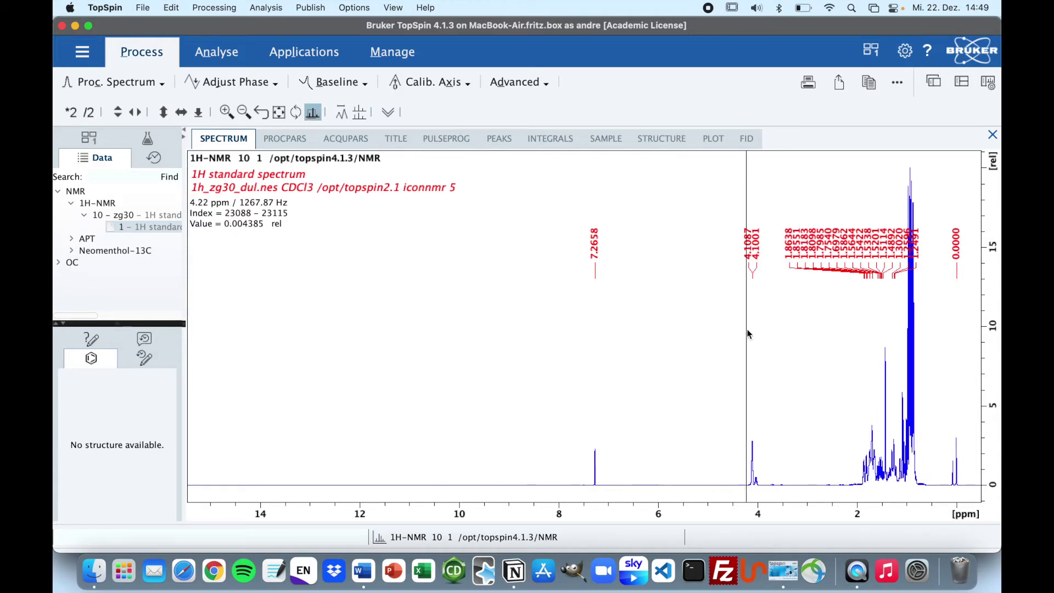
- Start manual integration and zoom into the 2.0–0.76 ppm aliphatic region
{"action": "scroll", "coordinate": [749, 324], "scroll_direction": "down", "scroll_amount": 2}
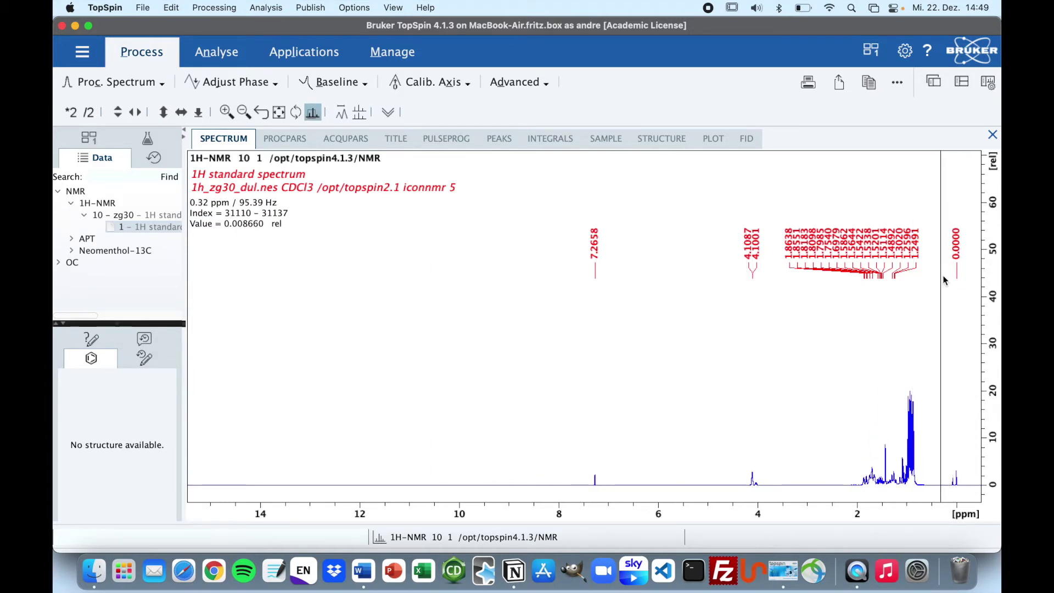
{"action": "left_click", "coordinate": [215, 51]}
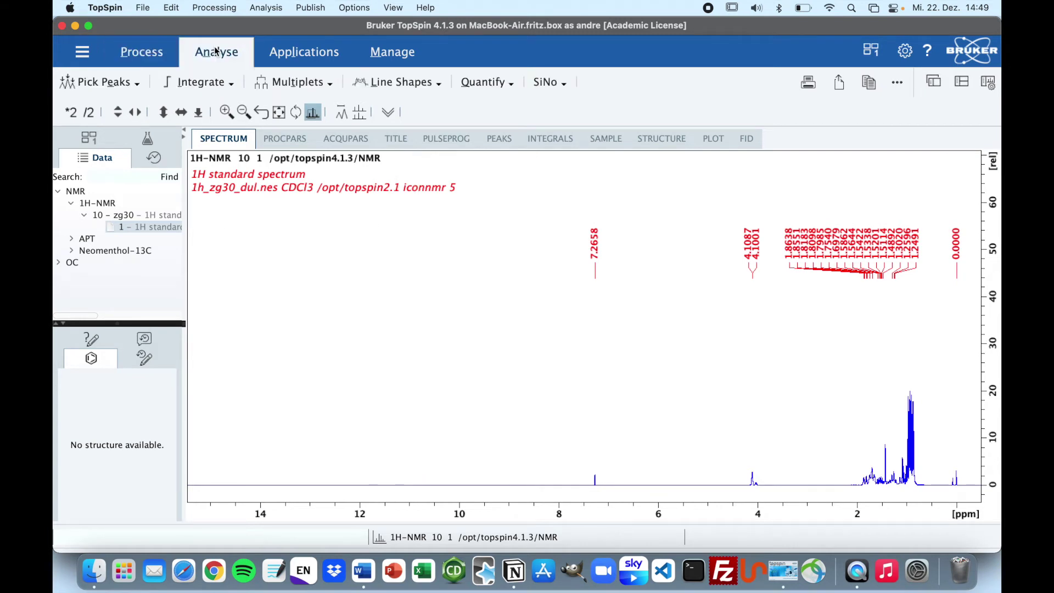
{"action": "left_click", "coordinate": [201, 84]}
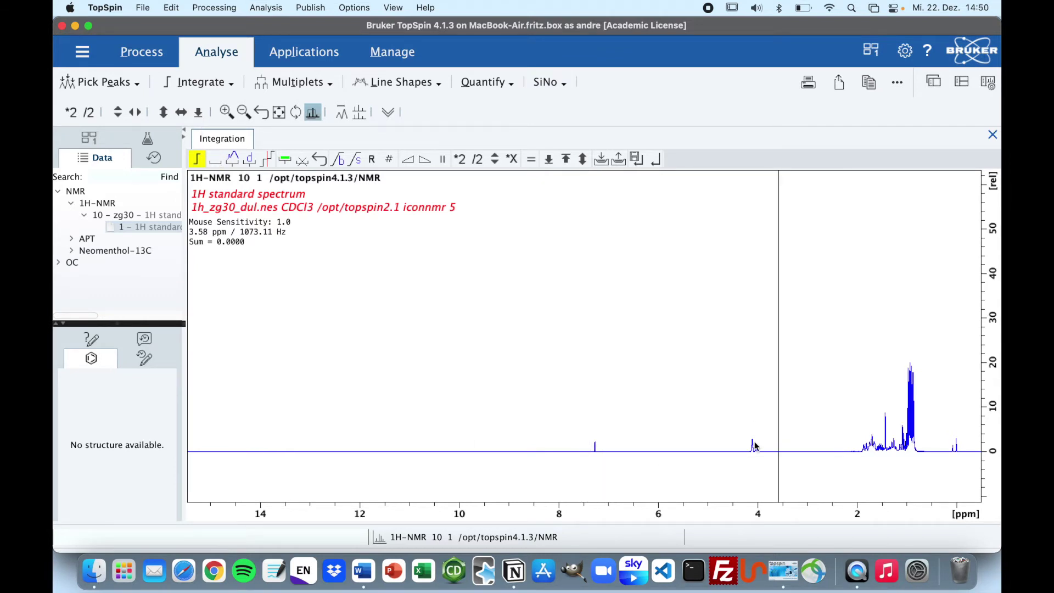
{"action": "left_click_drag", "start_coordinate": [744, 439], "coordinate": [927, 436]}
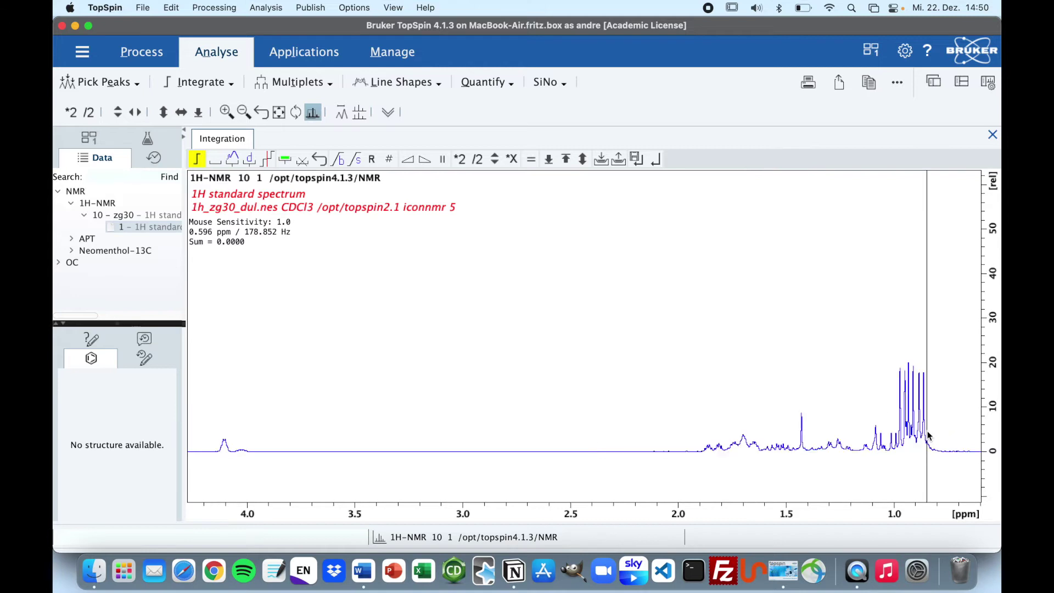
{"action": "left_click_drag", "start_coordinate": [678, 336], "coordinate": [946, 422]}
{"action": "scroll", "coordinate": [390, 469], "scroll_direction": "up", "scroll_amount": 6}
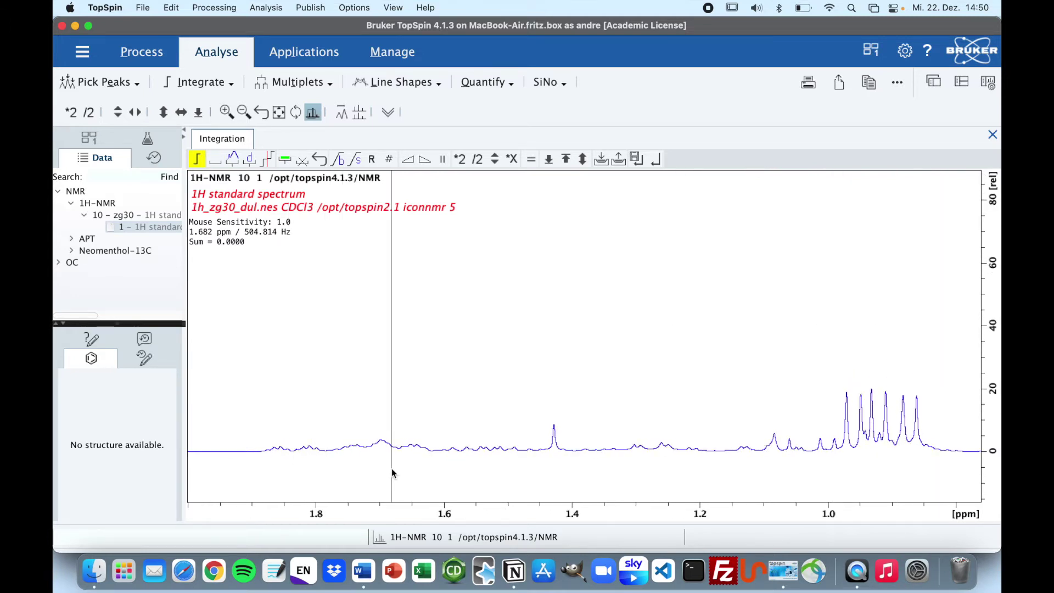
- Define integral regions near 1.85, 1.42 and 1.28 ppm (1.0000, 0.9226, 1.7726)
{"action": "left_click", "coordinate": [219, 161]}
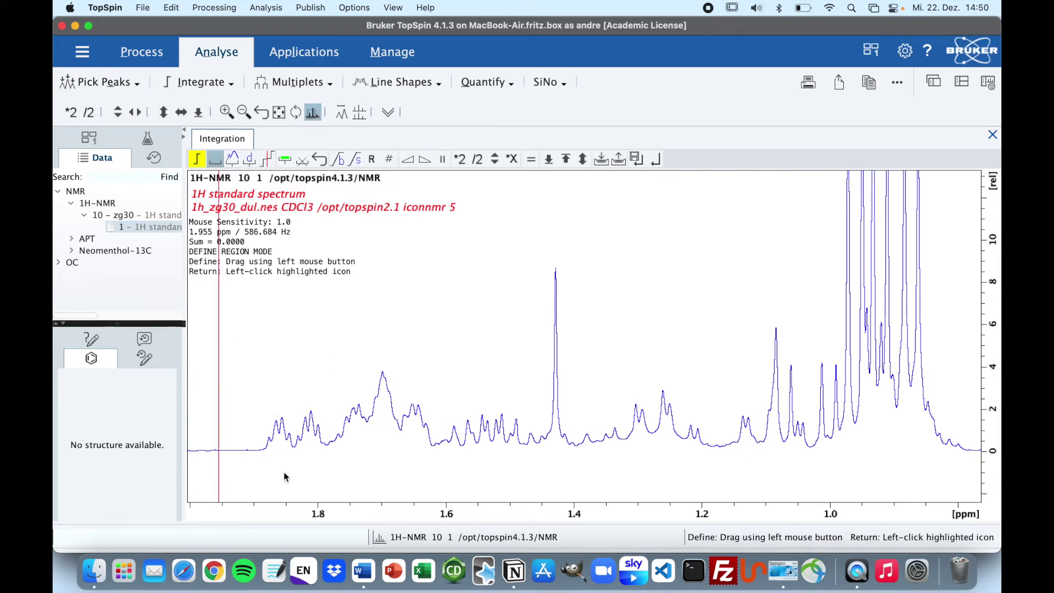
{"action": "left_click_drag", "start_coordinate": [269, 452], "coordinate": [326, 451]}
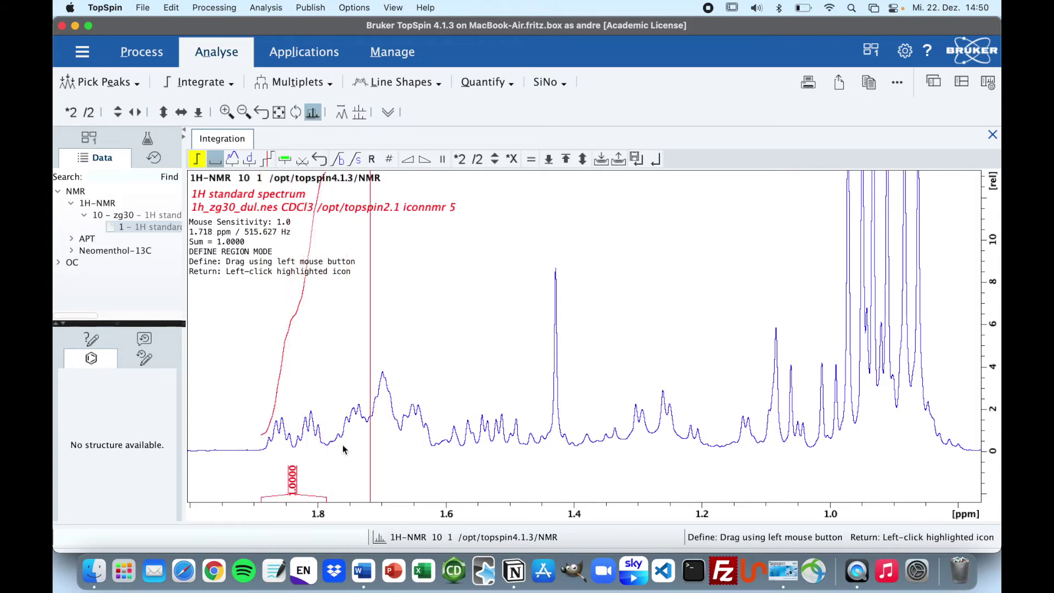
{"action": "left_click_drag", "start_coordinate": [538, 451], "coordinate": [705, 439]}
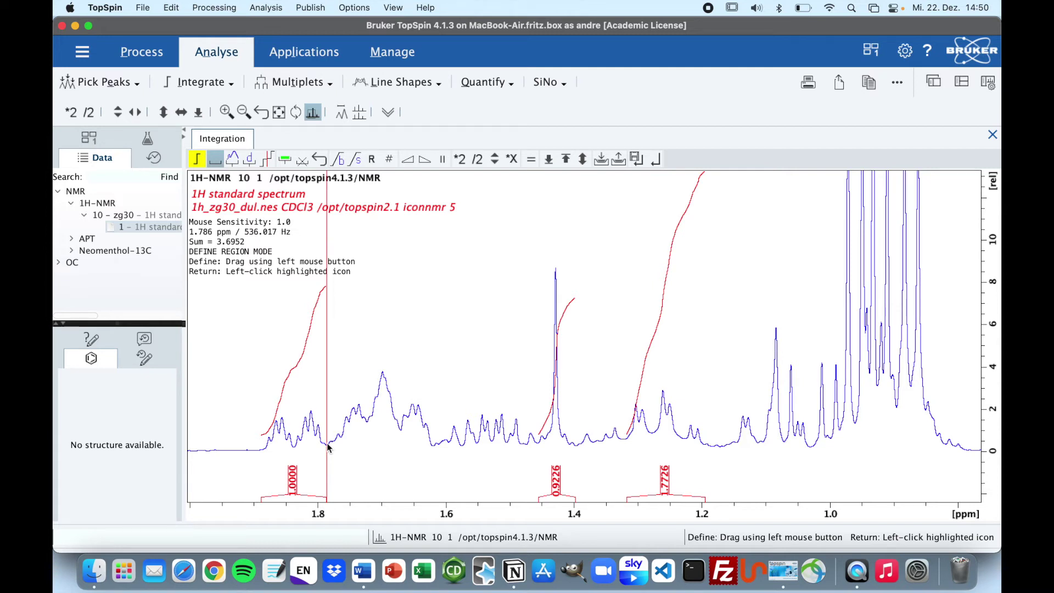
{"action": "right_click", "coordinate": [292, 447]}
- Calibrate the 1.85 ppm integral to 4, rescaling the others to 3.6902 and 7.0904
{"action": "left_click", "coordinate": [289, 490]}
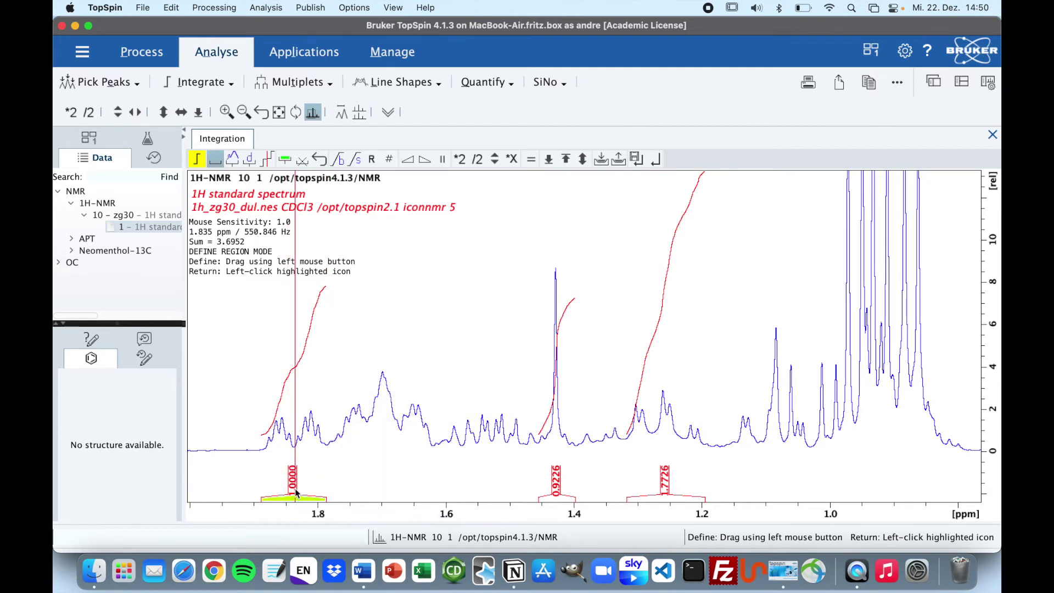
{"action": "right_click", "coordinate": [293, 490]}
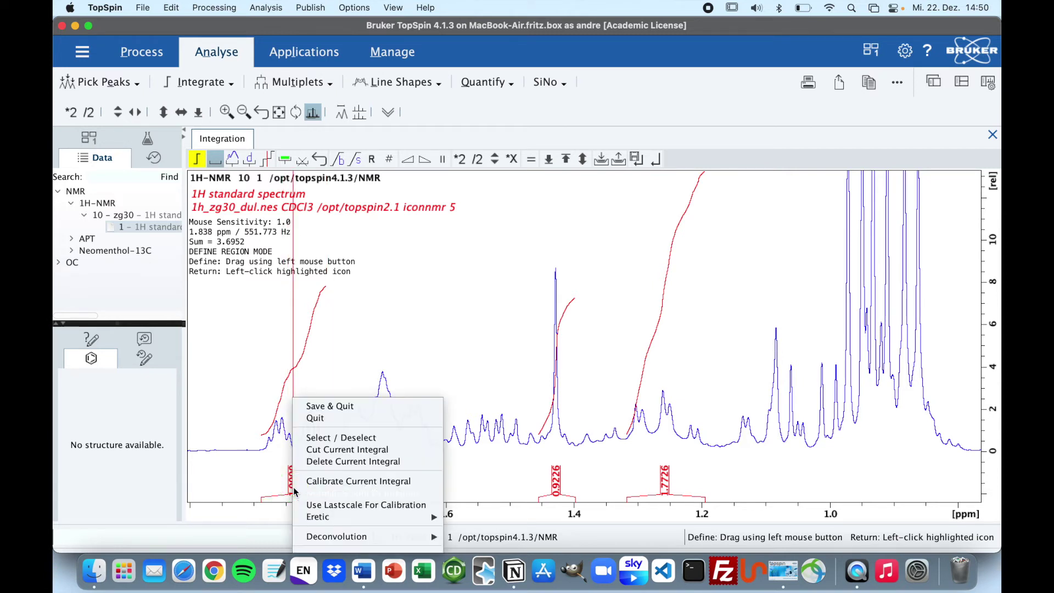
{"action": "left_click", "coordinate": [423, 481]}
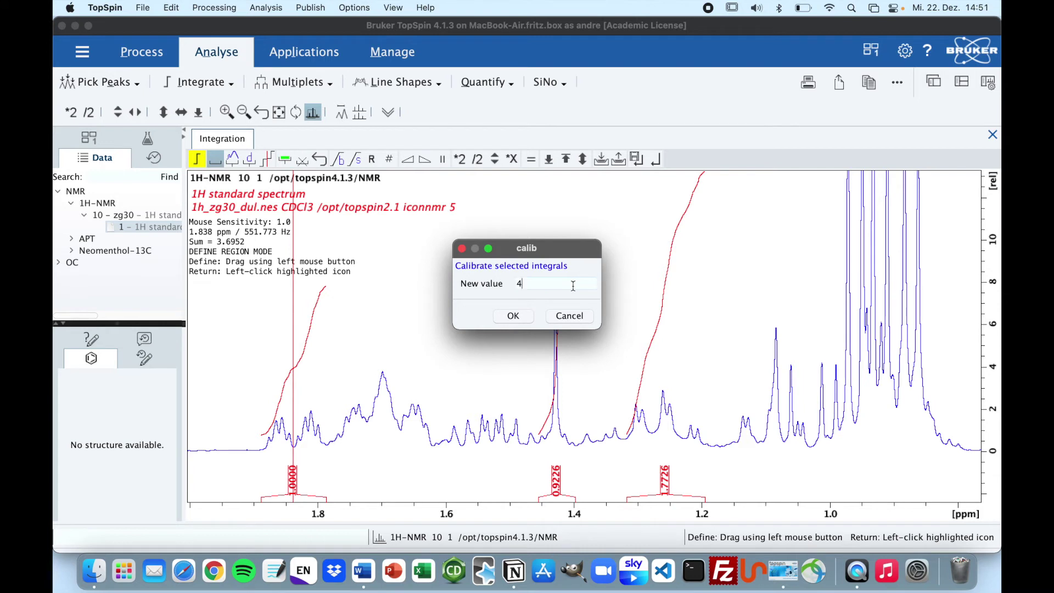
{"action": "left_click", "coordinate": [512, 315]}
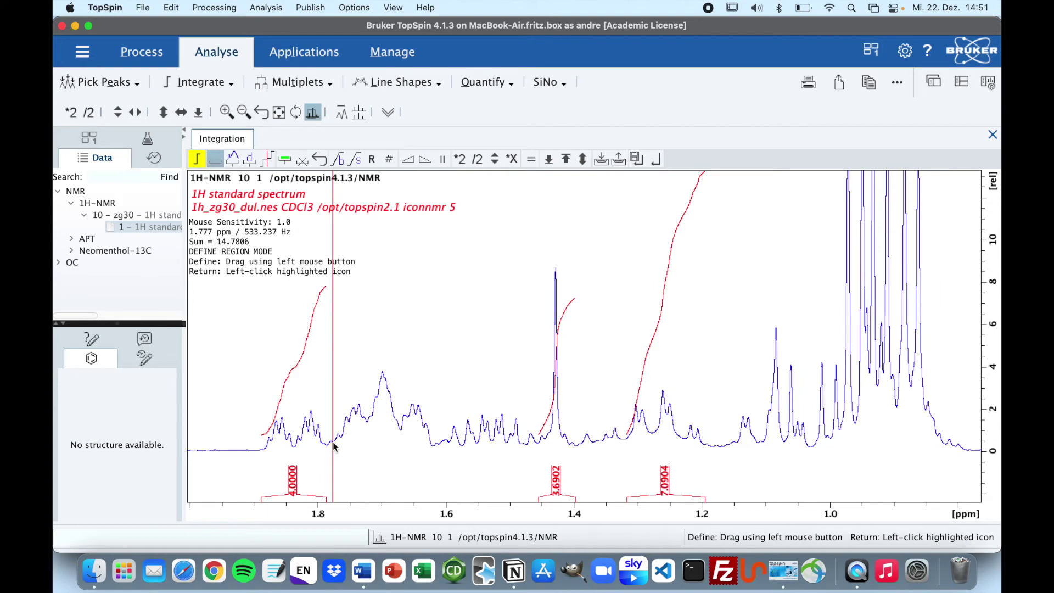
{"action": "right_click", "coordinate": [298, 495]}
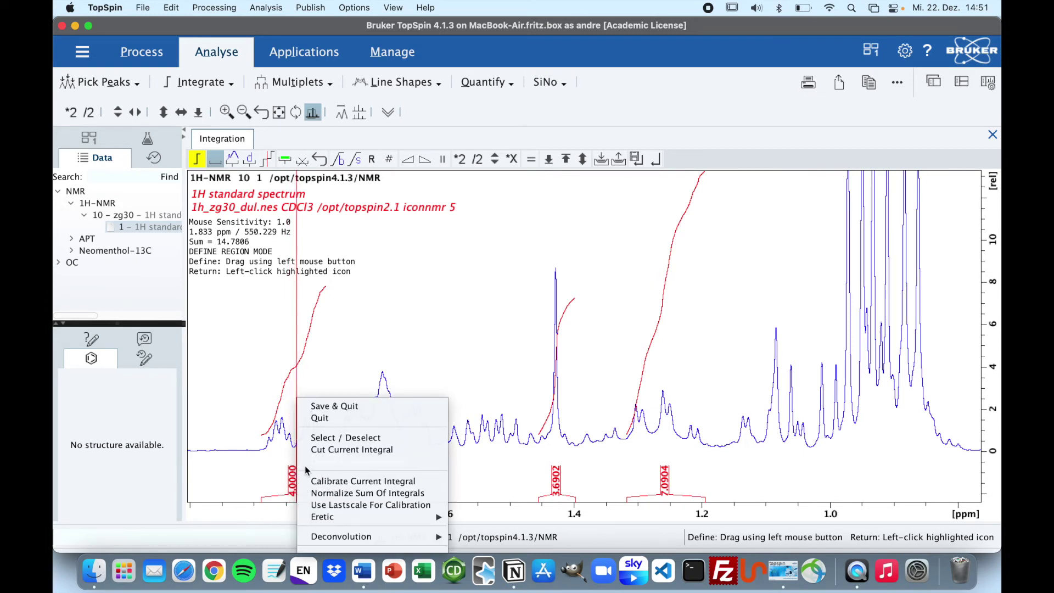
- Normalize the integral sum to 6 (1.6237, 1.4980, 2.8782) and exit region definition
{"action": "left_click", "coordinate": [380, 492]}
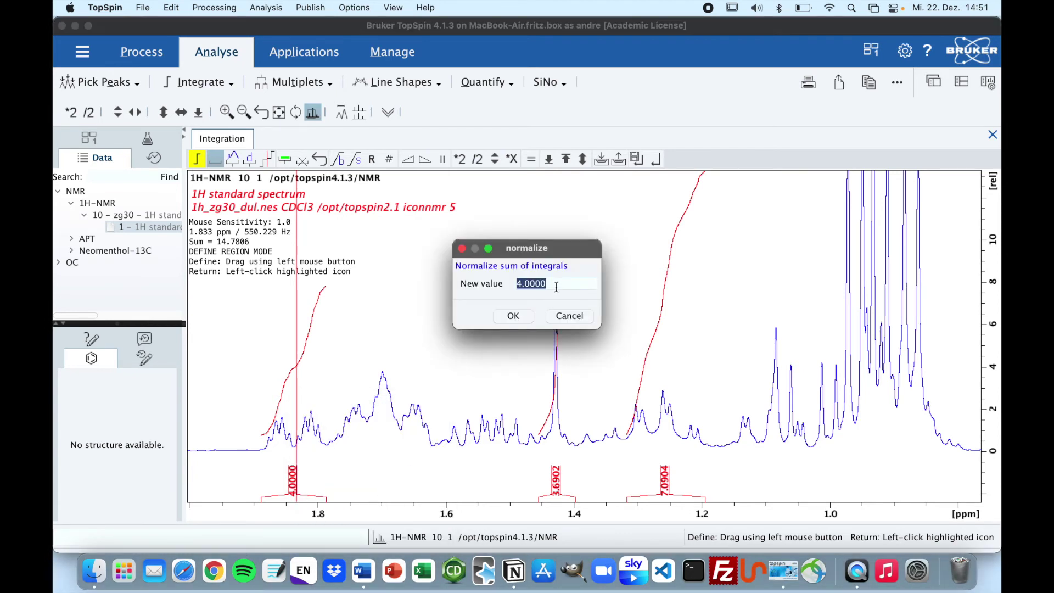
{"action": "type", "text": "6"}
{"action": "left_click", "coordinate": [513, 317]}
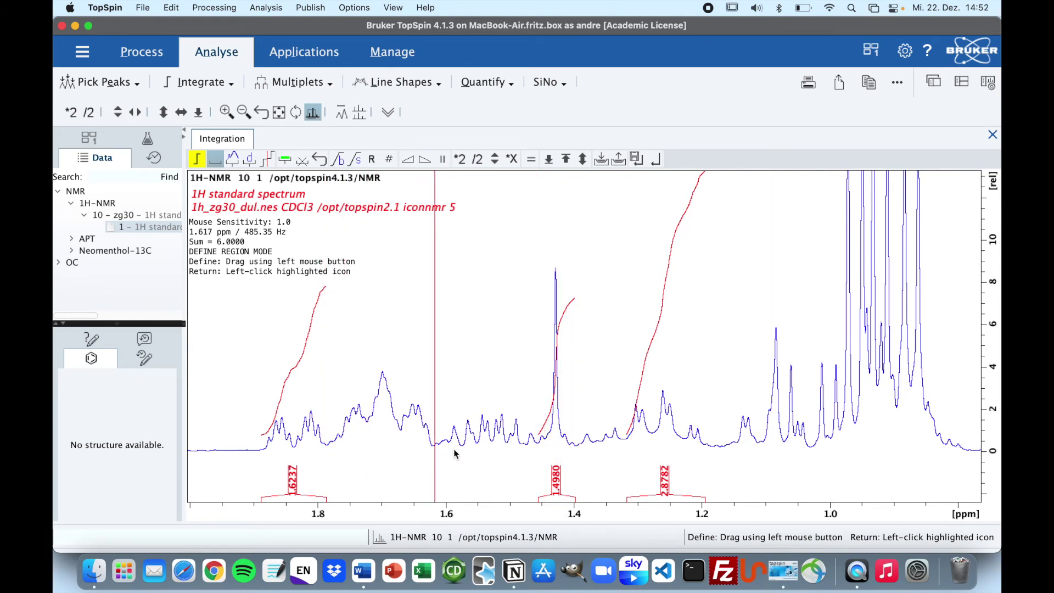
{"action": "key", "text": "Escape"}
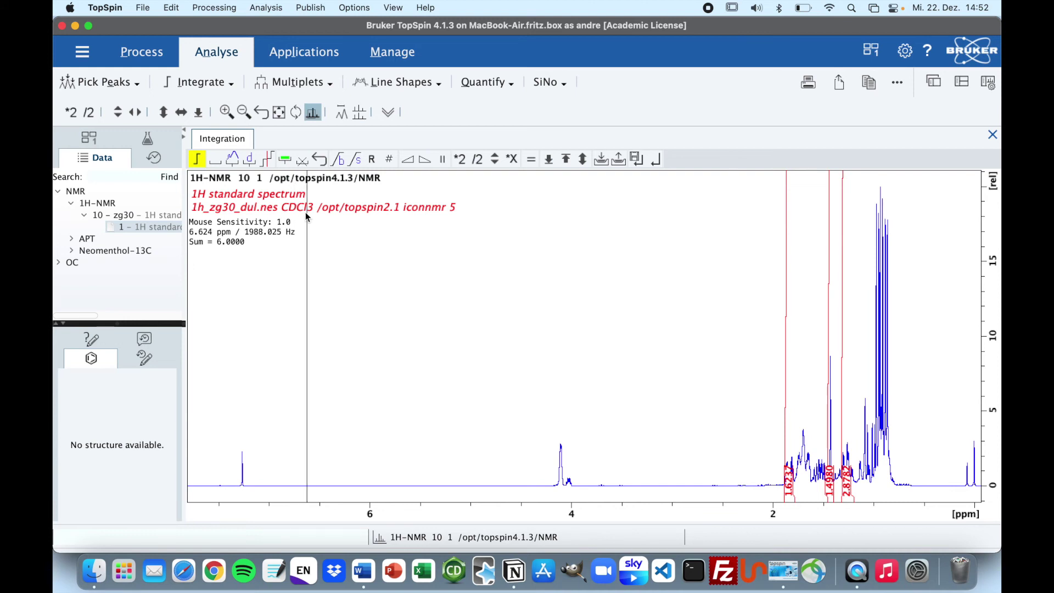
{"action": "left_click", "coordinate": [285, 160]}
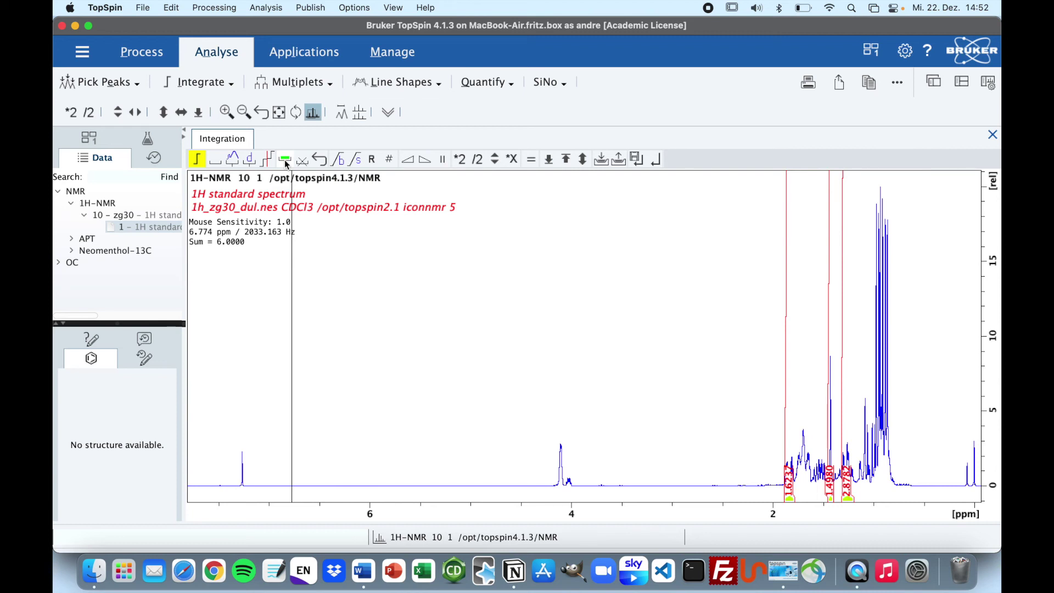
{"action": "left_click", "coordinate": [789, 501]}
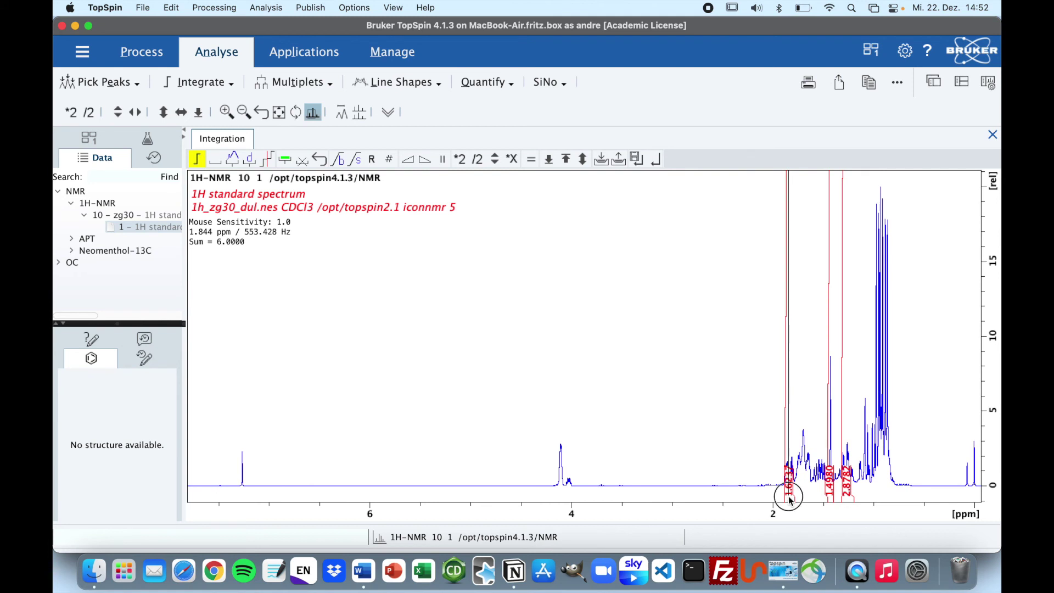
{"action": "left_click", "coordinate": [301, 161]}
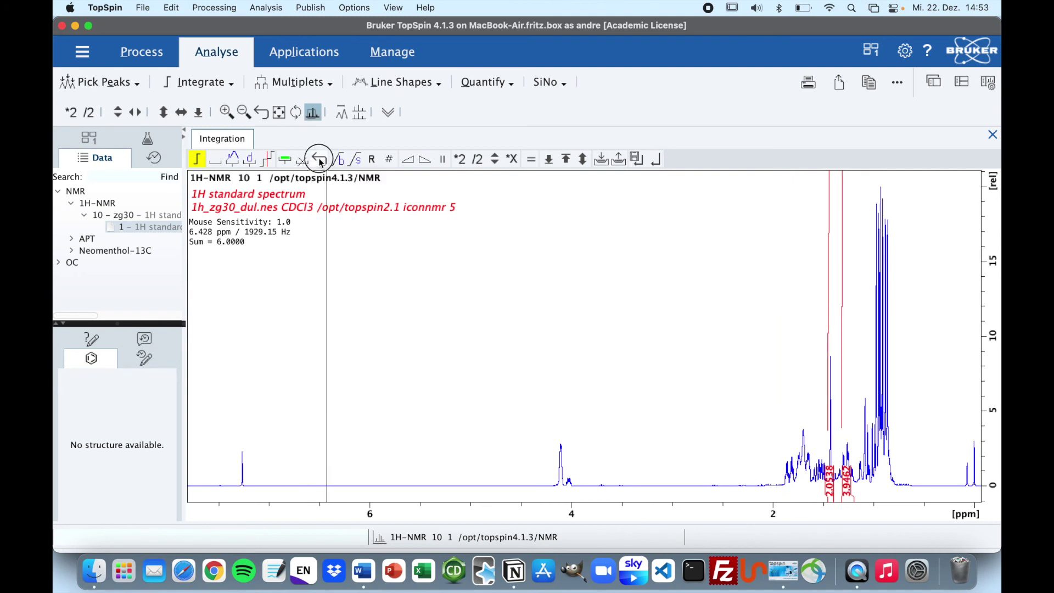
{"action": "left_click", "coordinate": [319, 160]}
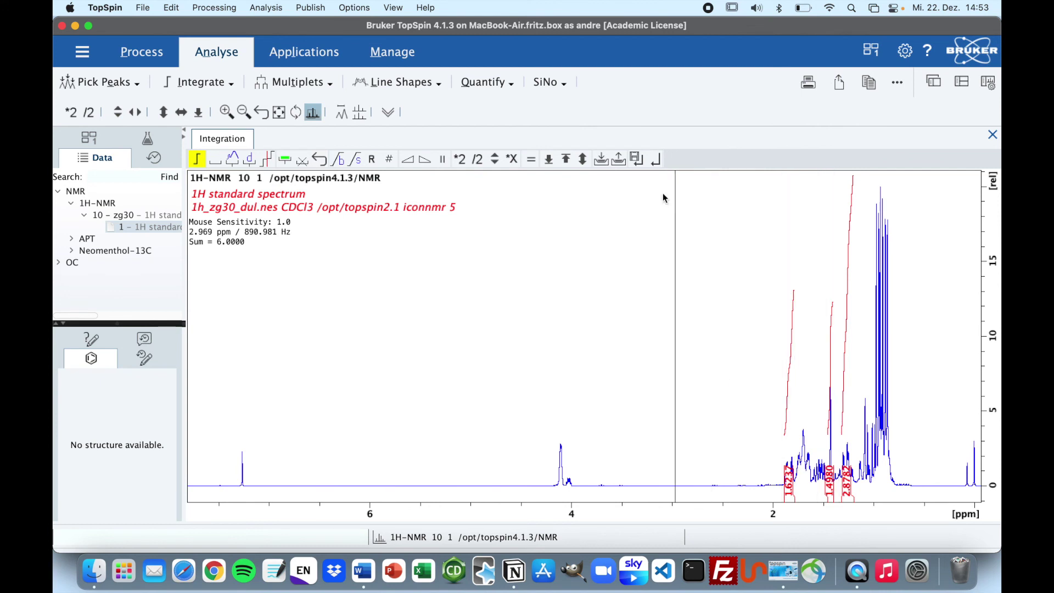
- Save the integrals and return to the spectrum showing peak labels with the three integrals
{"action": "left_click", "coordinate": [635, 158]}
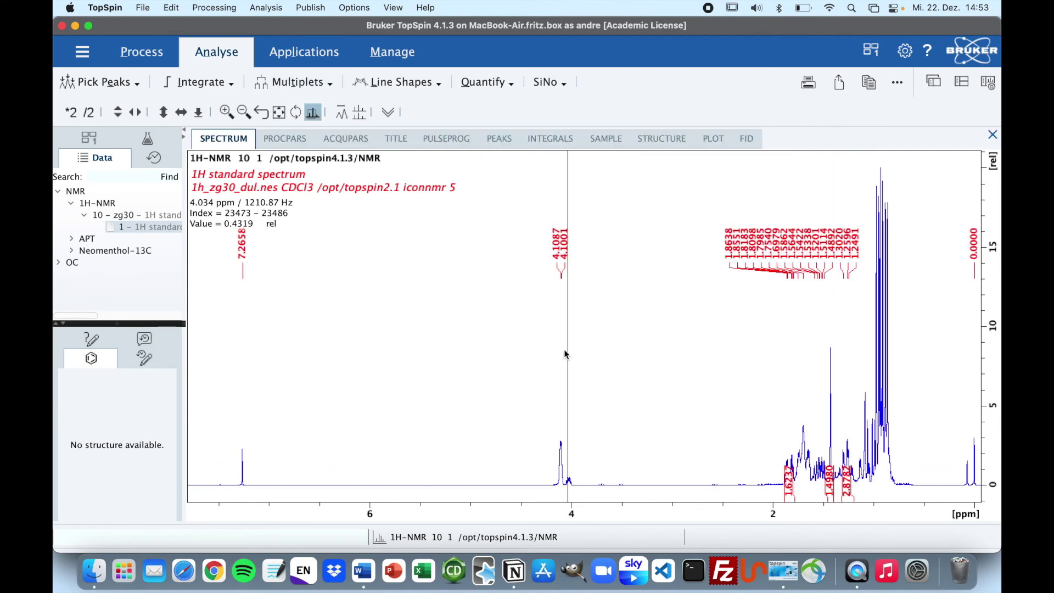